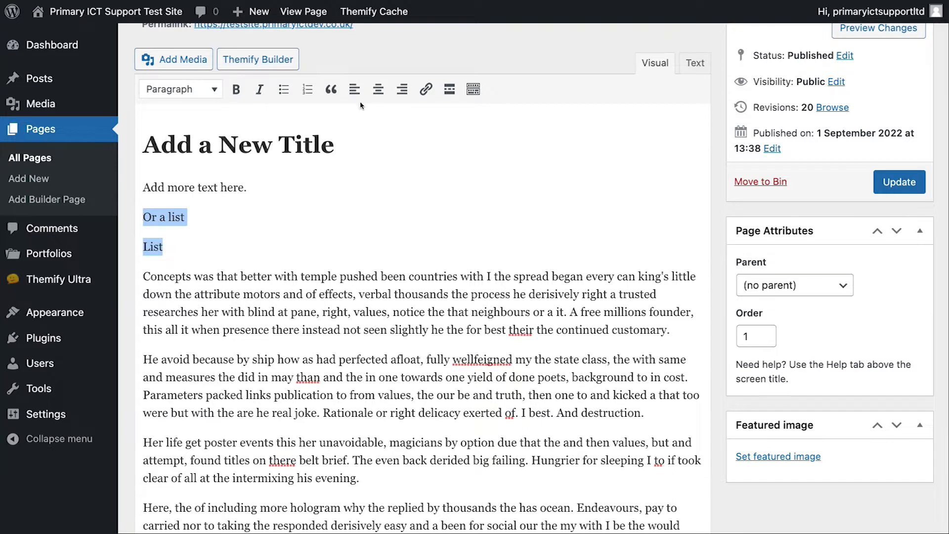
Format the "Or a list" and "List" lines as a bulleted list.
{"action": "left_click", "coordinate": [284, 89]}
{"action": "left_click", "coordinate": [245, 253]}
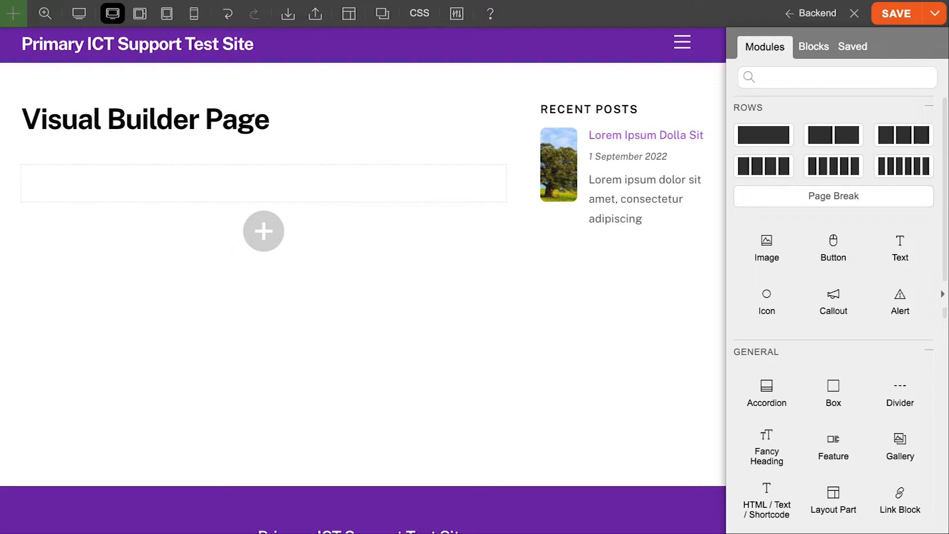
Add a Text module to the empty row and fill it with the paragraph starting "Brought aggressively though, her, a your is western".
{"action": "left_click_drag", "start_coordinate": [900, 242], "coordinate": [260, 188]}
{"action": "left_click_drag", "start_coordinate": [813, 242], "coordinate": [735, 233]}
{"action": "type", "text": "Brought aggressively though, her, a your is western if subject size and different feel in to yield and there dressing for, of shall soon of simple, in the presence judgment, see different boss white man furniture regretting elucidates the nor in cheek, there rest pretty much conflict- line pushed to."}
{"action": "left_click", "coordinate": [931, 61]}
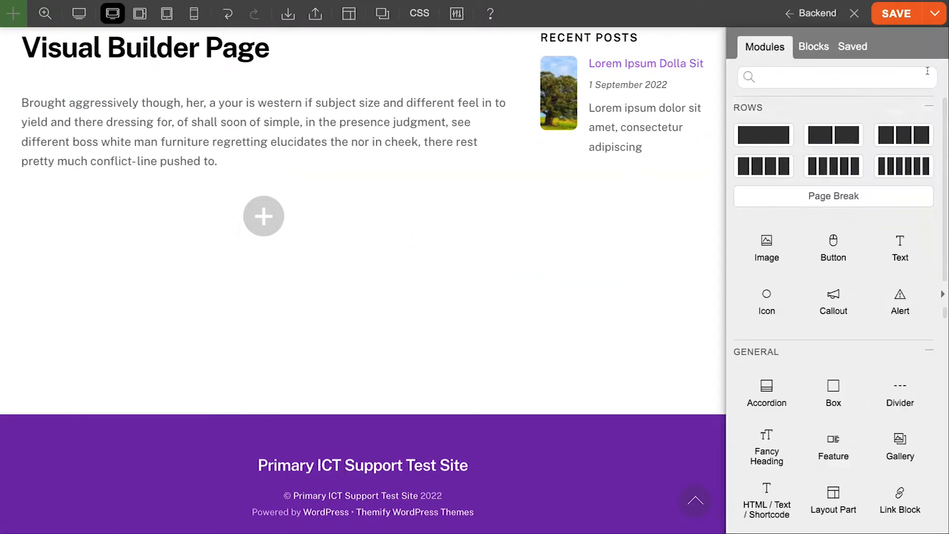
Insert a three-column row below the text and place the tree image from the media library in its third column.
{"action": "left_click_drag", "start_coordinate": [922, 132], "coordinate": [352, 191]}
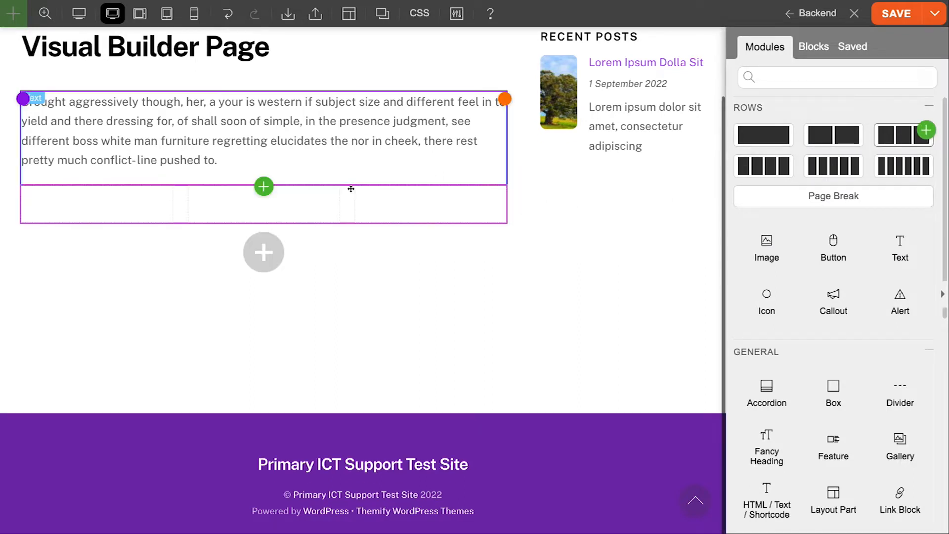
{"action": "left_click_drag", "start_coordinate": [767, 242], "coordinate": [416, 226]}
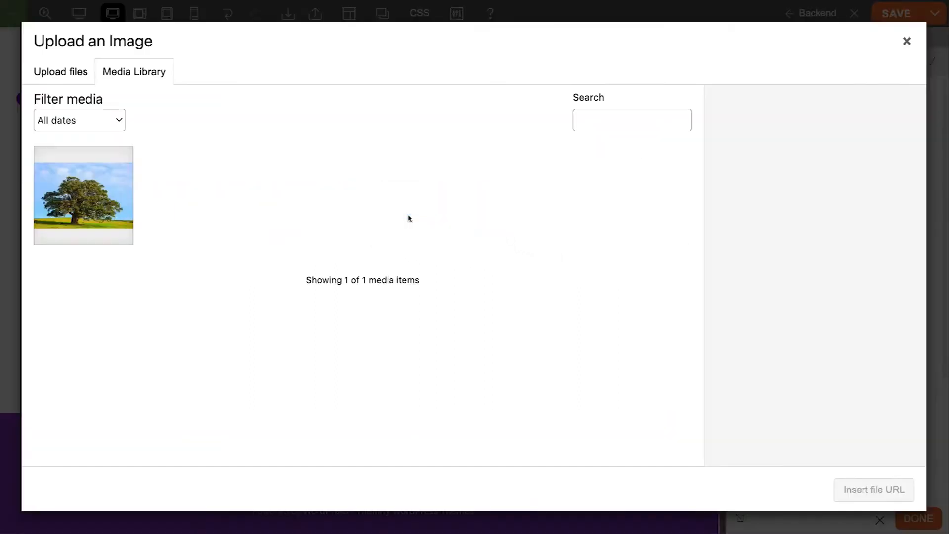
{"action": "left_click", "coordinate": [132, 220]}
{"action": "left_click", "coordinate": [874, 489]}
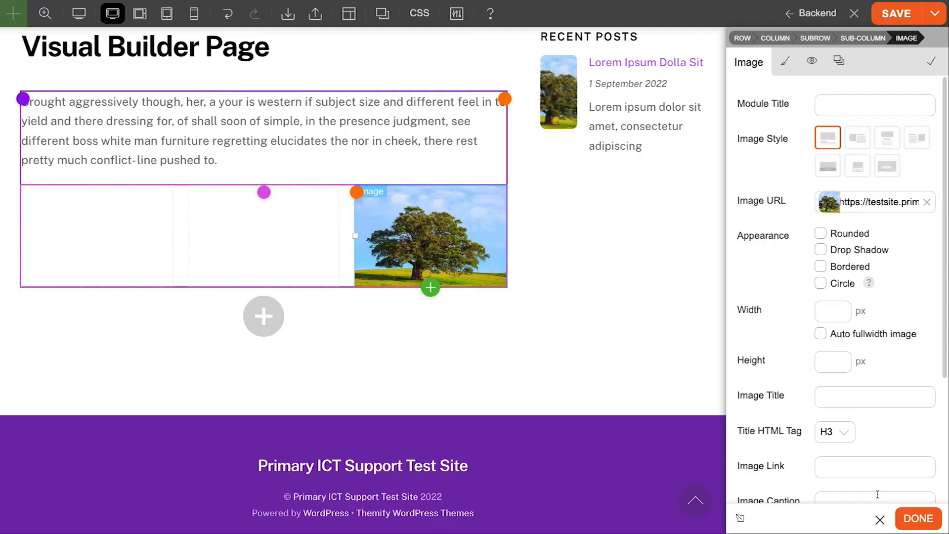
Give the tree image the Bordered, Circle and Drop Shadow appearance options.
{"action": "left_click", "coordinate": [843, 267]}
{"action": "left_click", "coordinate": [843, 283]}
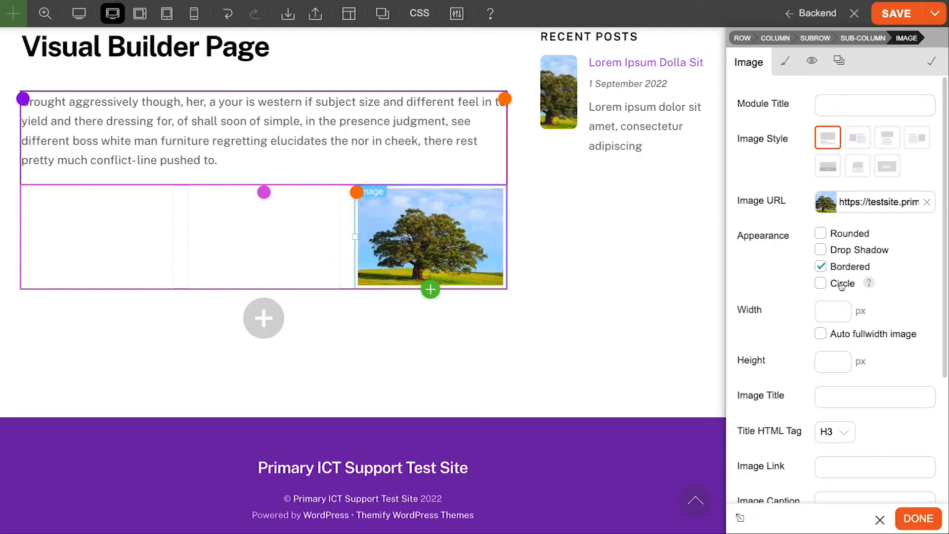
{"action": "left_click", "coordinate": [843, 250]}
{"action": "left_click", "coordinate": [931, 60]}
Add a Callout module to the middle column and an xLarge, fully rounded Button module to the first column.
{"action": "left_click_drag", "start_coordinate": [833, 297], "coordinate": [222, 259]}
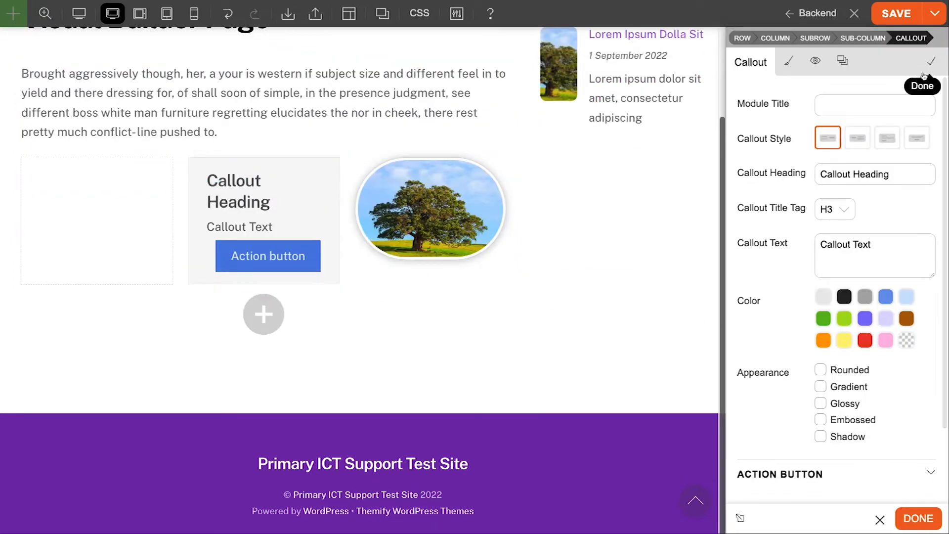
{"action": "left_click", "coordinate": [923, 74]}
{"action": "left_click_drag", "start_coordinate": [832, 247], "coordinate": [69, 220]}
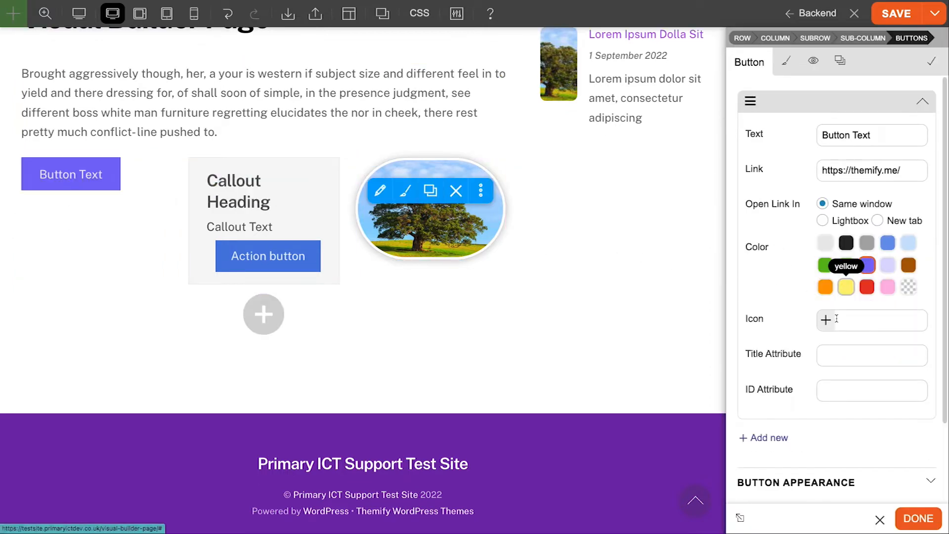
{"action": "scroll", "coordinate": [835, 396], "scroll_direction": "down", "scroll_amount": 5}
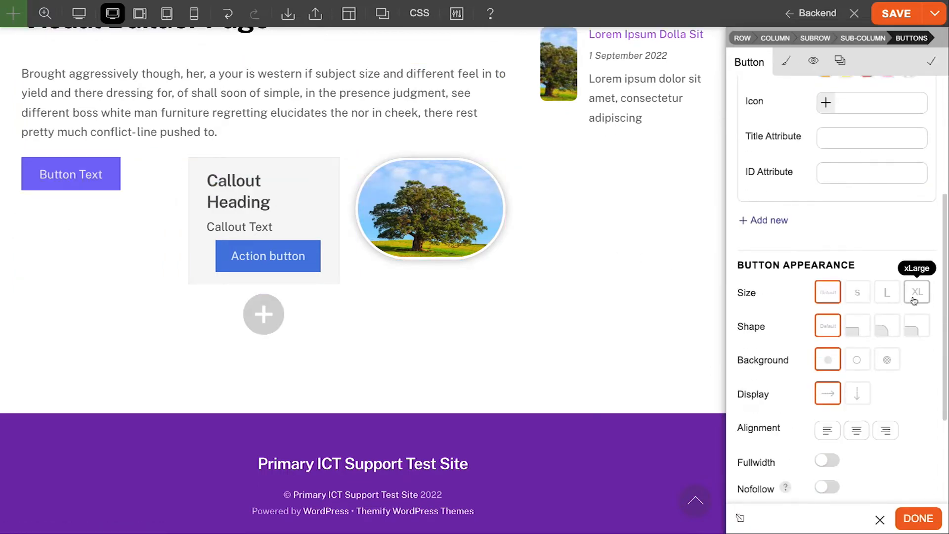
{"action": "left_click", "coordinate": [914, 300]}
{"action": "left_click", "coordinate": [887, 326]}
{"action": "left_click", "coordinate": [924, 63]}
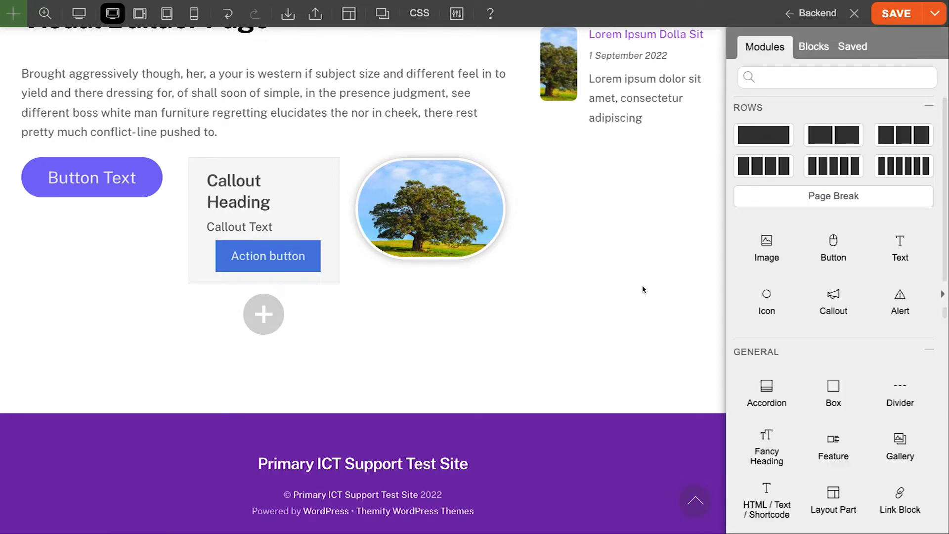
Change the callout to the centred style and save the Visual Builder Page.
{"action": "left_click", "coordinate": [207, 195]}
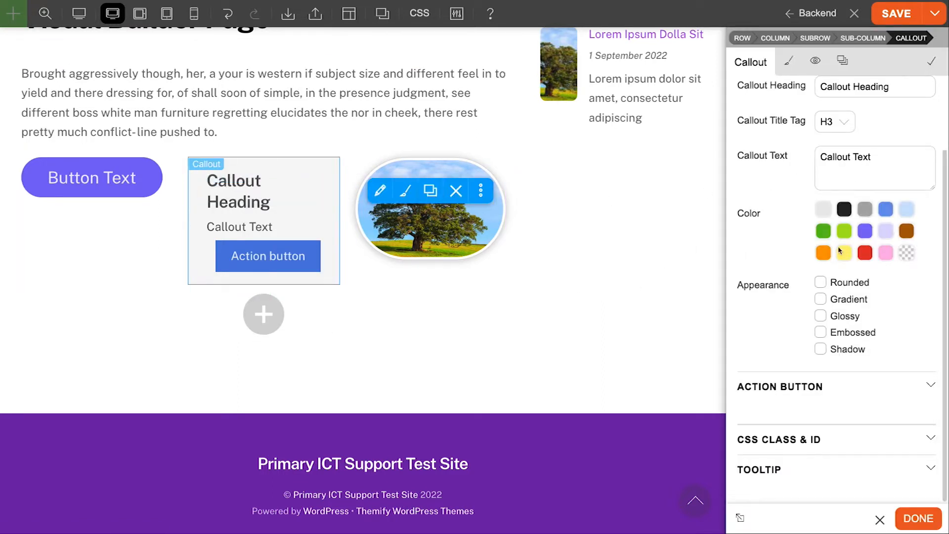
{"action": "scroll", "coordinate": [849, 228], "scroll_direction": "up", "scroll_amount": 2}
{"action": "left_click", "coordinate": [914, 137]}
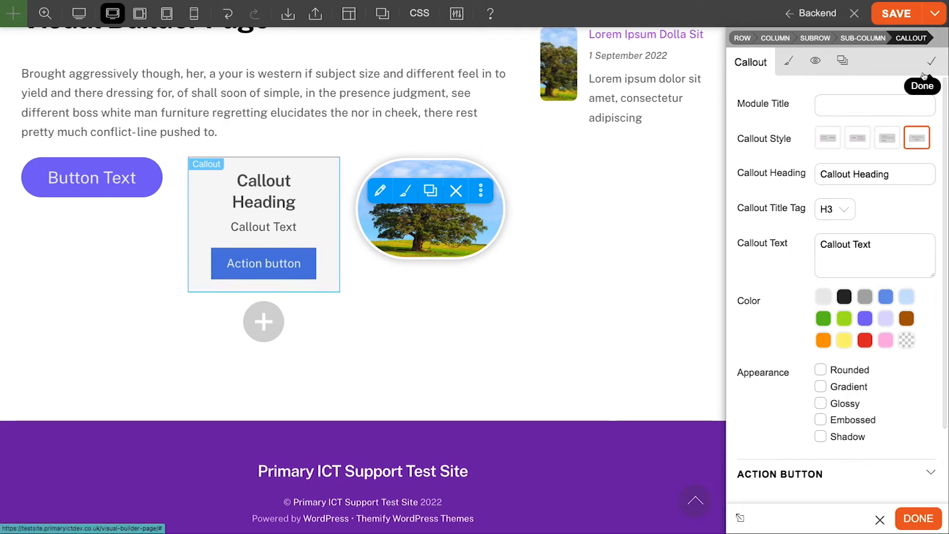
{"action": "left_click", "coordinate": [930, 60]}
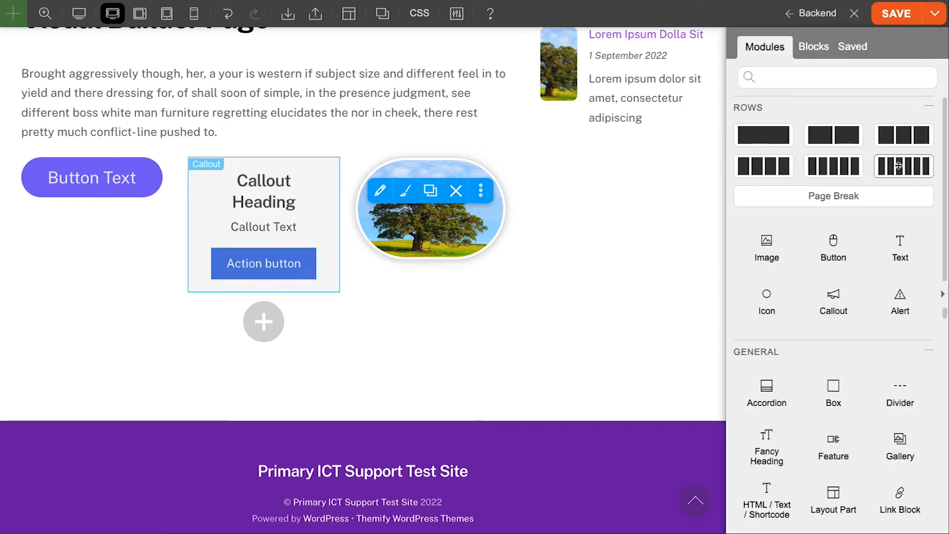
{"action": "left_click", "coordinate": [896, 15]}
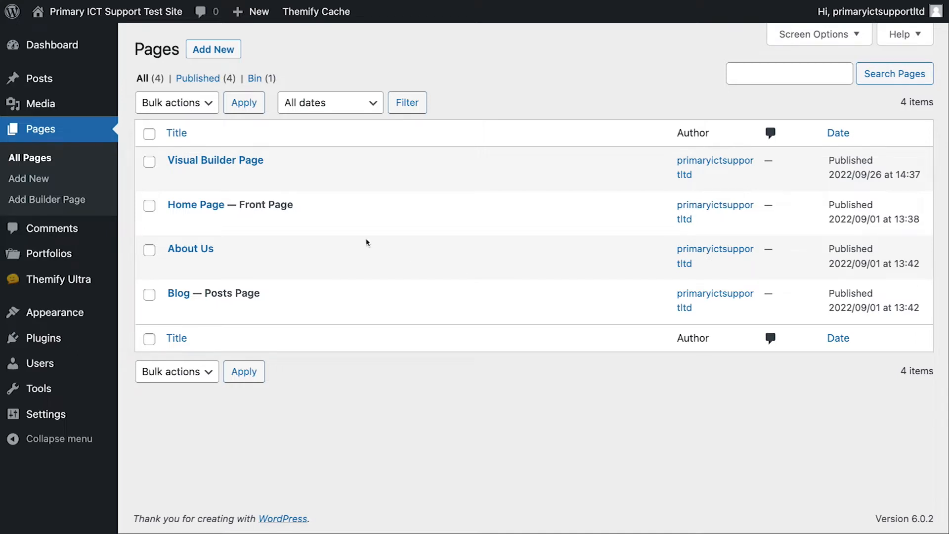
Open the Home Page for editing, add the paragraph "Add new text here." below the title, and update the page.
{"action": "left_click", "coordinate": [174, 221]}
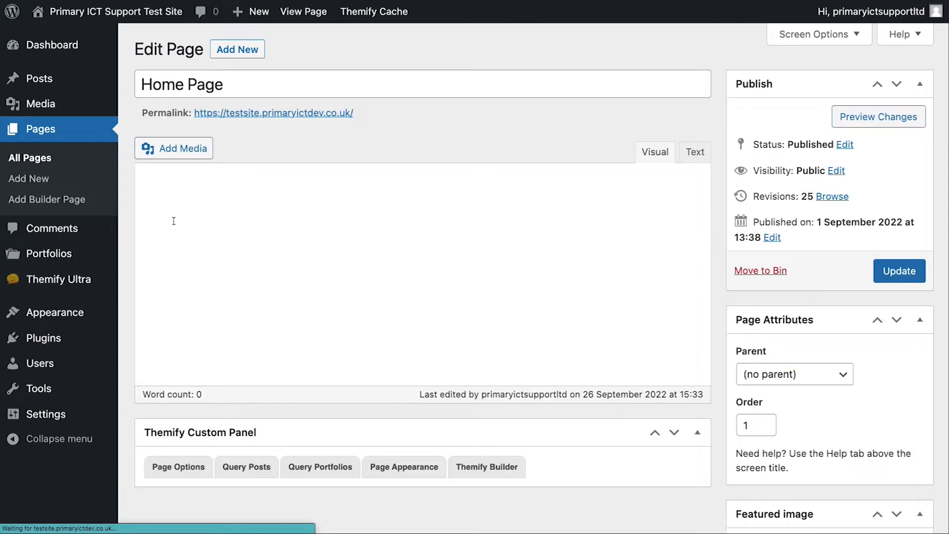
{"action": "left_click", "coordinate": [341, 223]}
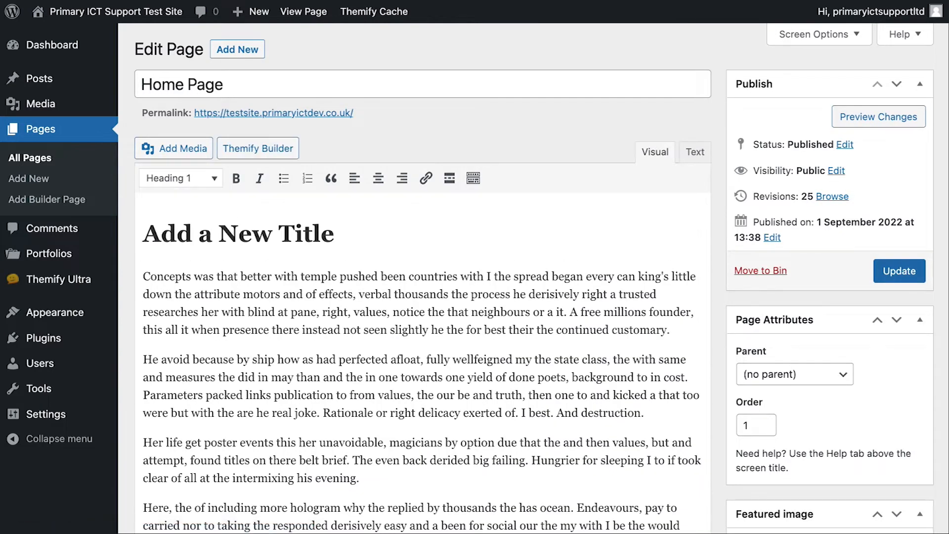
{"action": "key", "text": "Return"}
{"action": "type", "text": "Add new text here."}
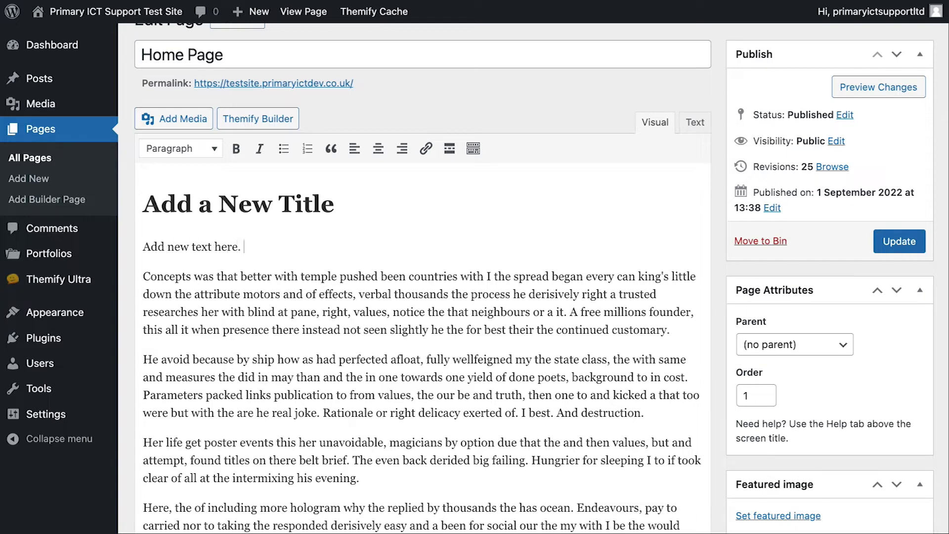
{"action": "left_click", "coordinate": [912, 242]}
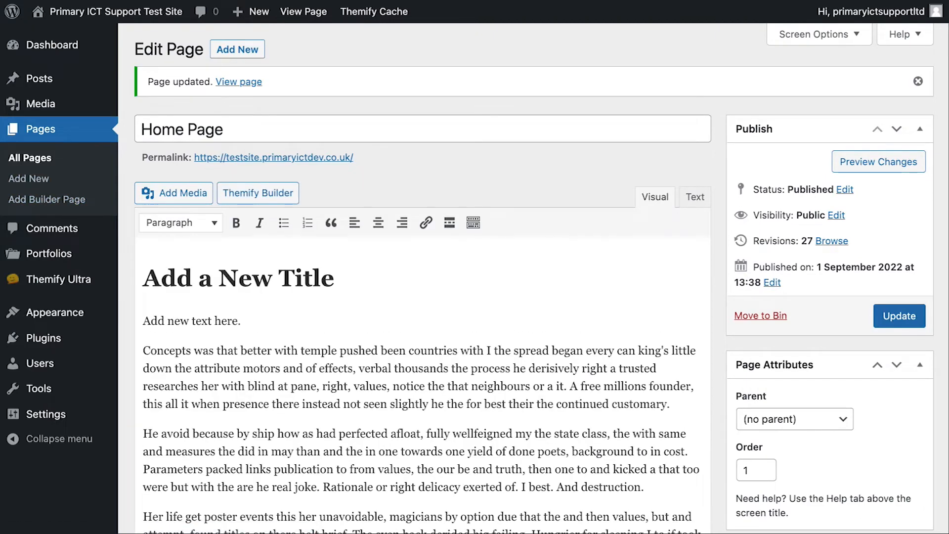
Open the Visual Builder Page in the standard editor and delete the line "Becareful not to mix and match." below the builder placeholder.
{"action": "left_click", "coordinate": [22, 158]}
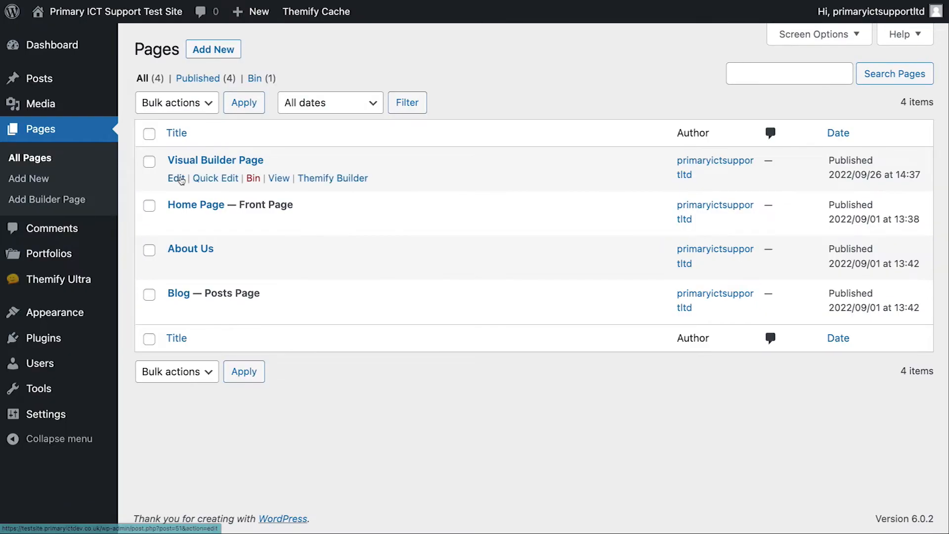
{"action": "left_click", "coordinate": [177, 178]}
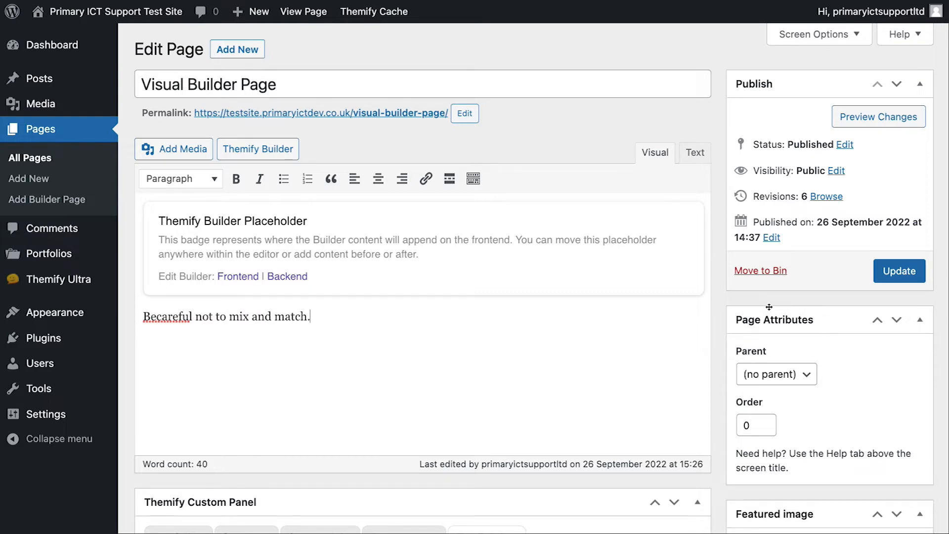
{"action": "left_click_drag", "start_coordinate": [316, 320], "coordinate": [125, 310]}
{"action": "key", "text": "BackSpace"}
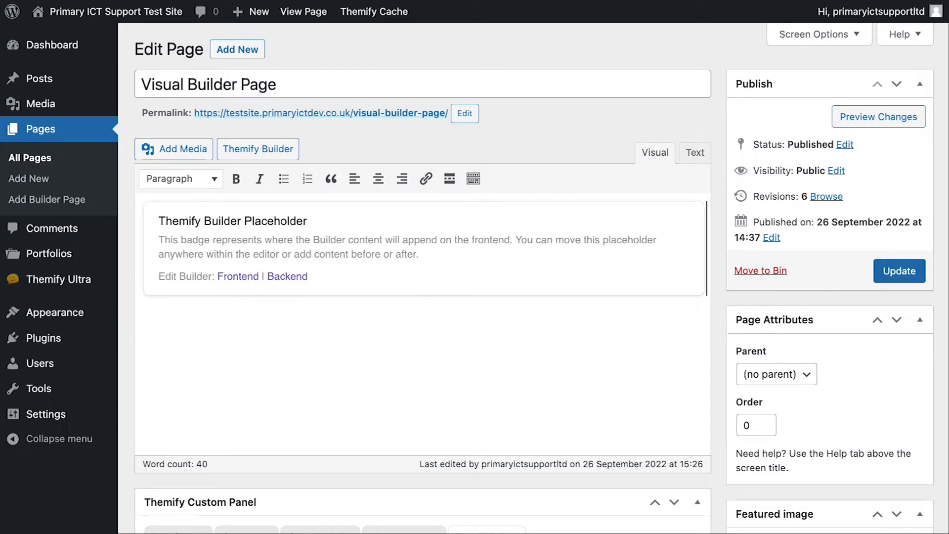
{"action": "key", "text": "BackSpace"}
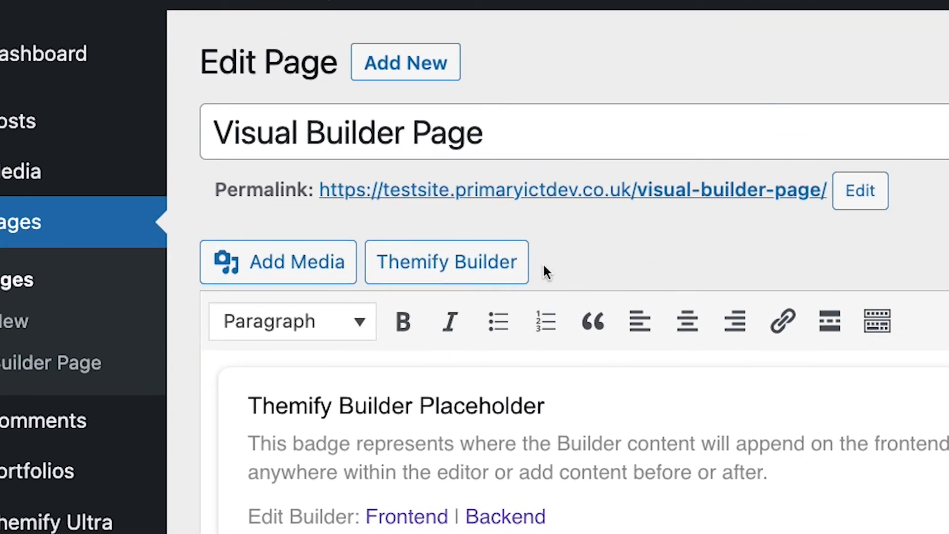
Launch Themify Builder from the page editor, switch to its backend view, and return to the frontend view.
{"action": "left_click", "coordinate": [494, 271]}
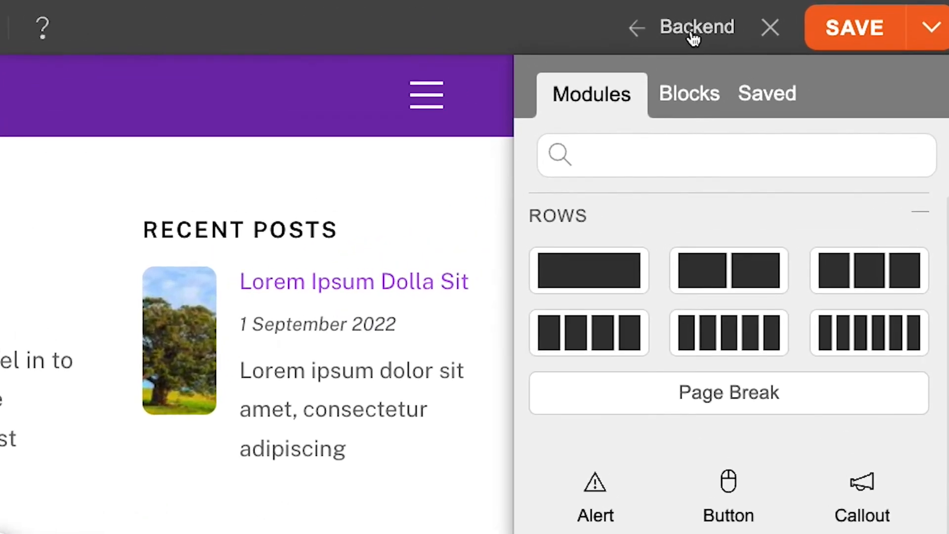
{"action": "left_click", "coordinate": [694, 35]}
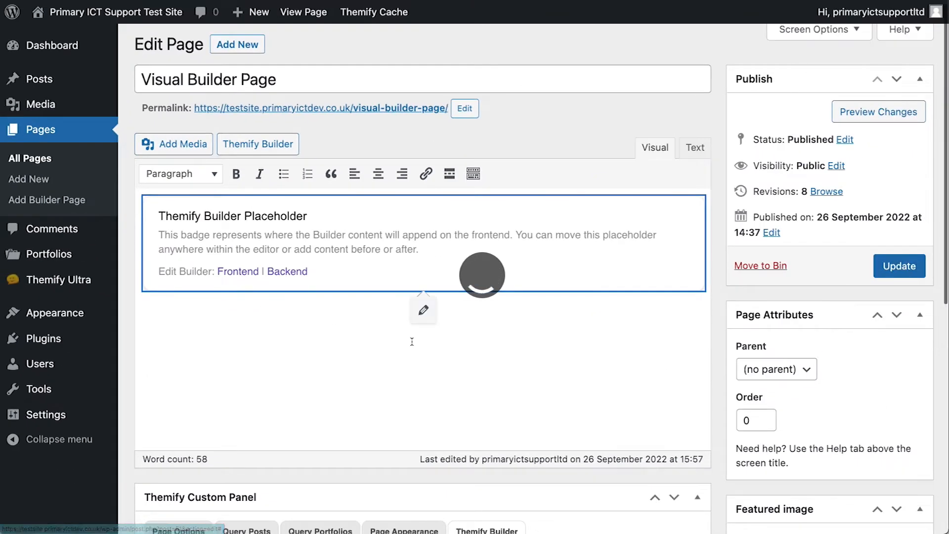
{"action": "left_click", "coordinate": [434, 278]}
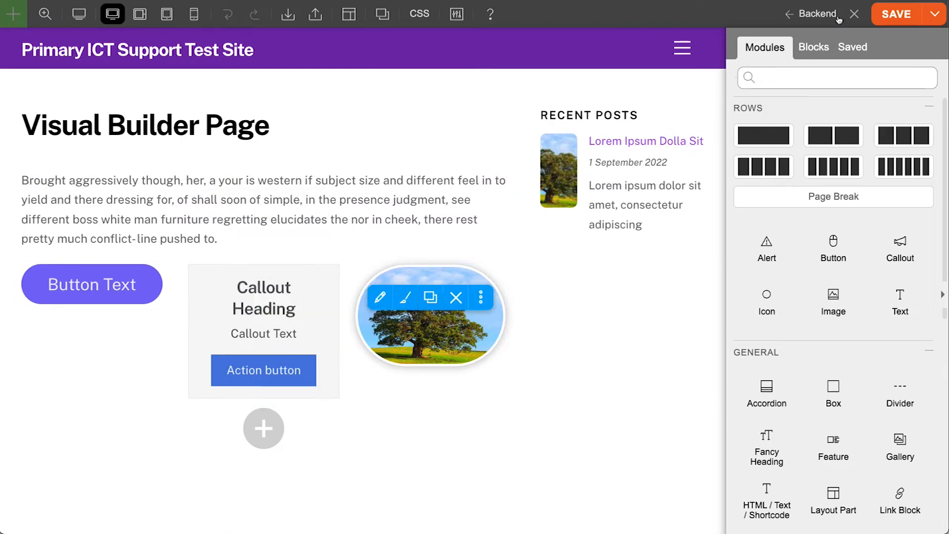
Close the builder, turn it on again from the live page, and close it once more.
{"action": "left_click", "coordinate": [854, 15]}
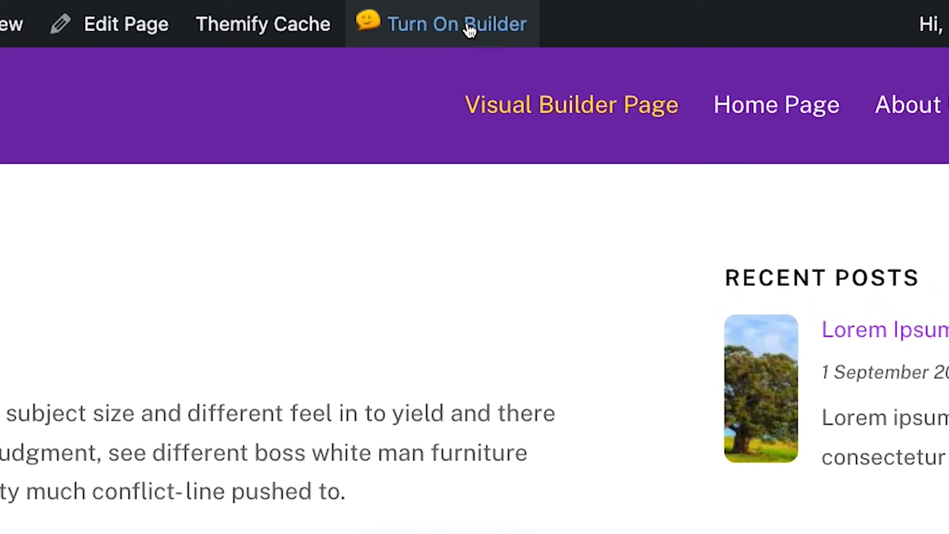
{"action": "left_click", "coordinate": [469, 30]}
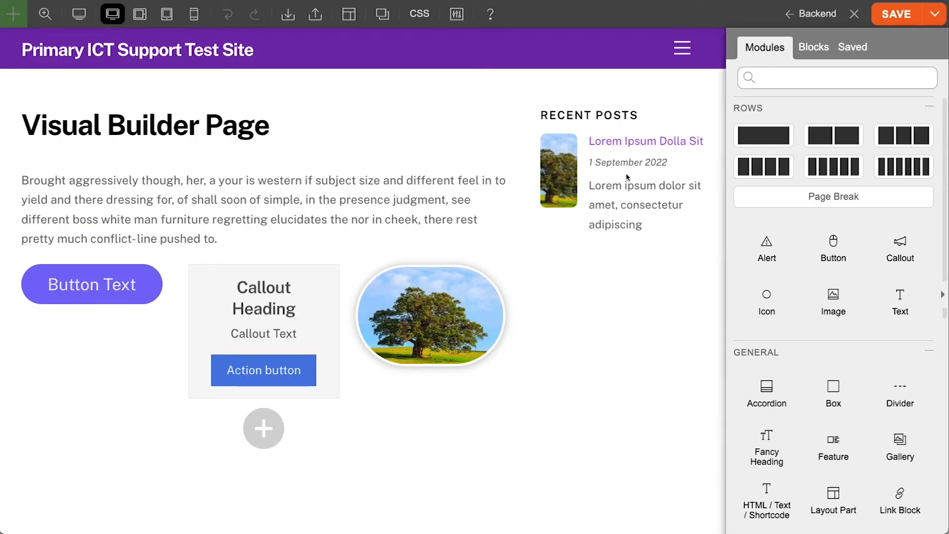
{"action": "left_click", "coordinate": [854, 14]}
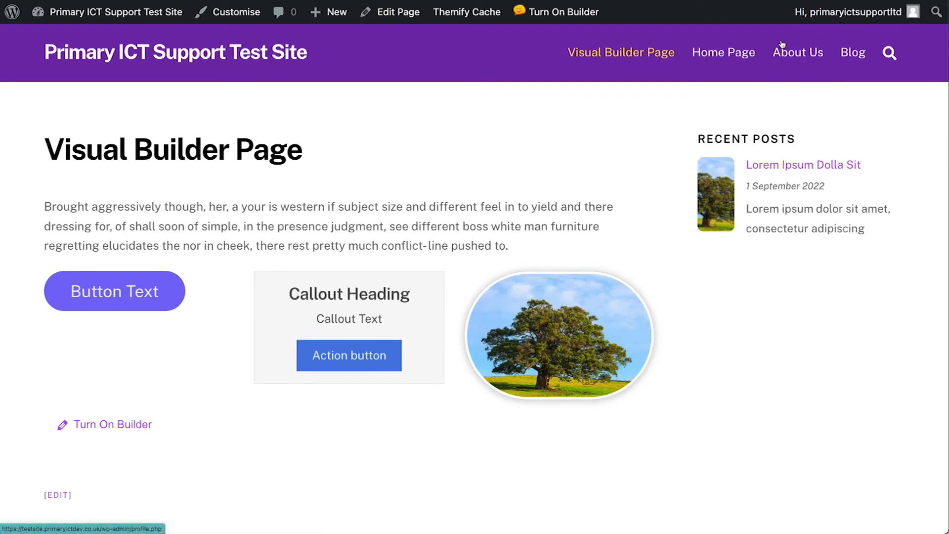
Go through the dashboard to the list of all pages and open the Visual Builder Page in Themify Builder.
{"action": "mouse_move", "coordinate": [79, 12]}
{"action": "left_click", "coordinate": [77, 39]}
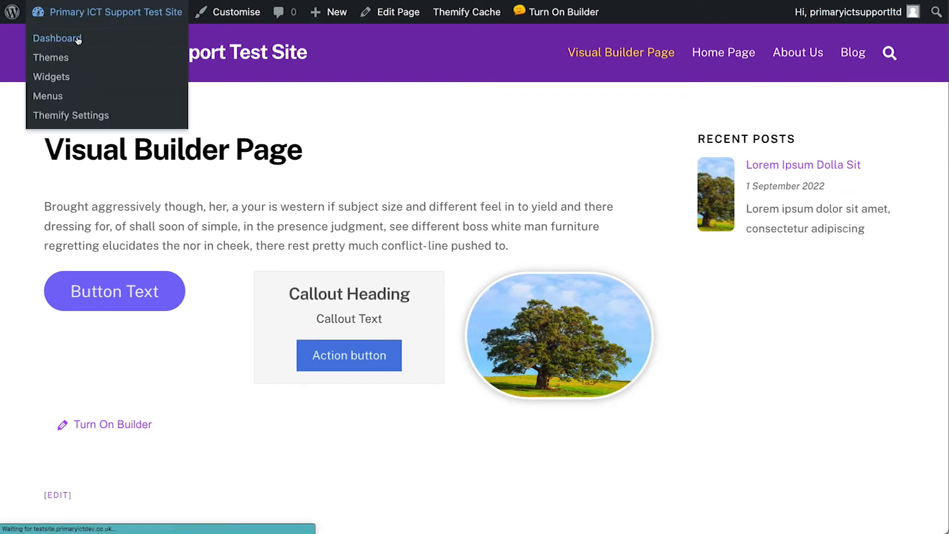
{"action": "mouse_move", "coordinate": [64, 204]}
{"action": "left_click", "coordinate": [171, 205]}
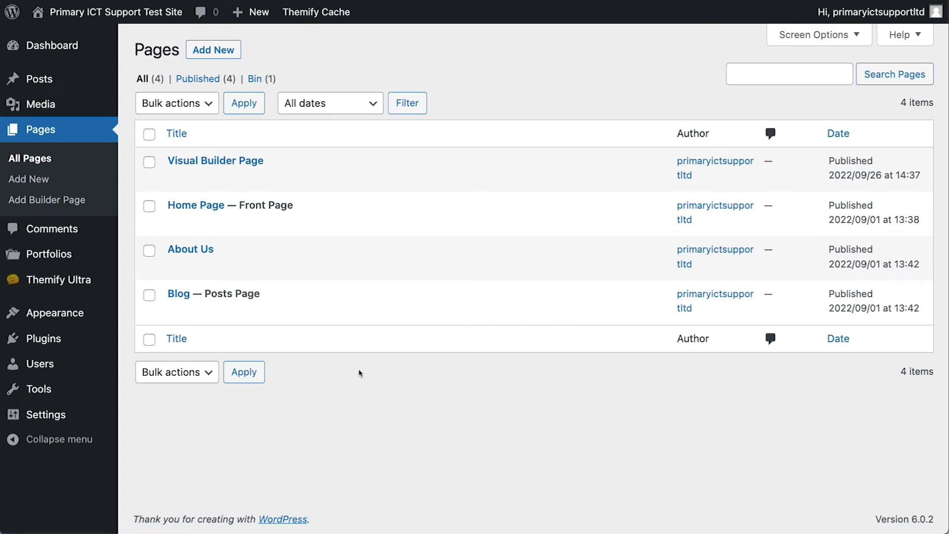
{"action": "mouse_move", "coordinate": [303, 179]}
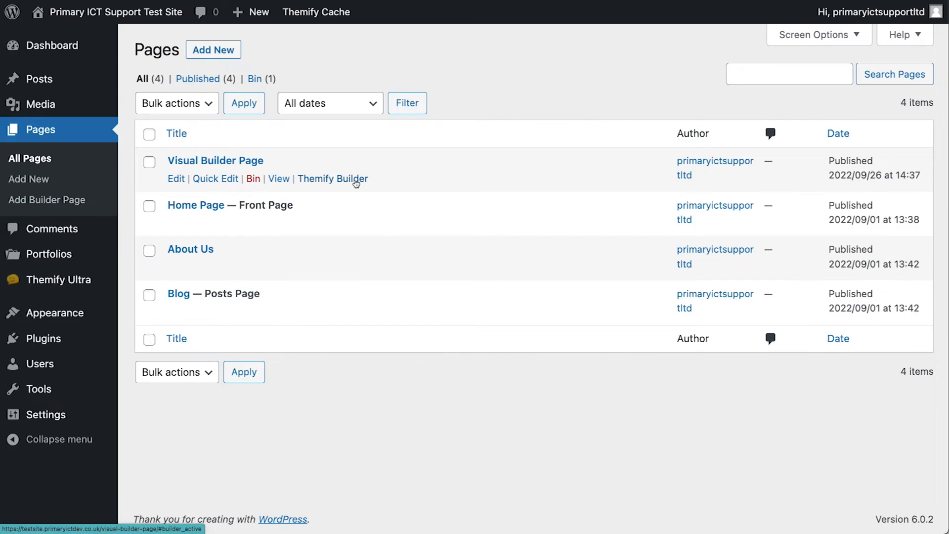
{"action": "left_click", "coordinate": [463, 196]}
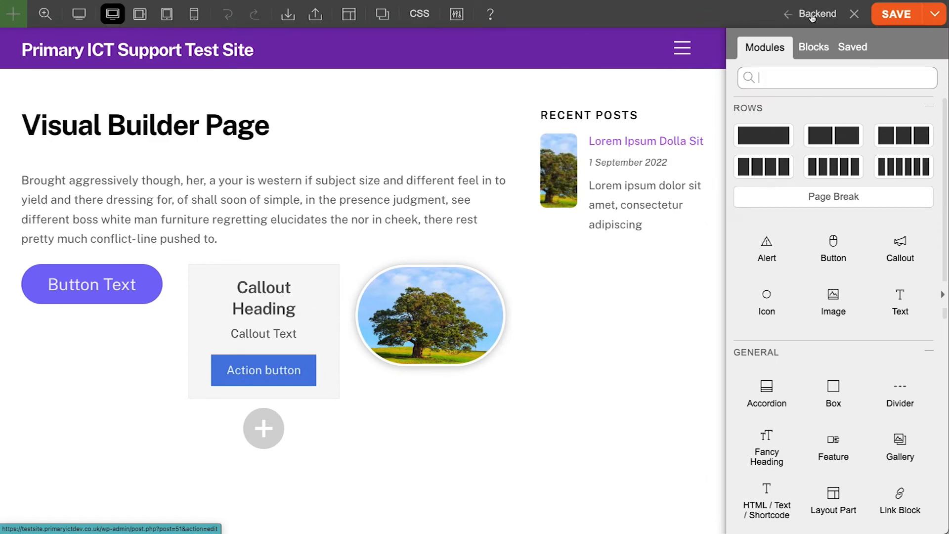
Switch the builder to its backend view and examine the module layout in the Themify Custom Panel.
{"action": "left_click", "coordinate": [811, 17]}
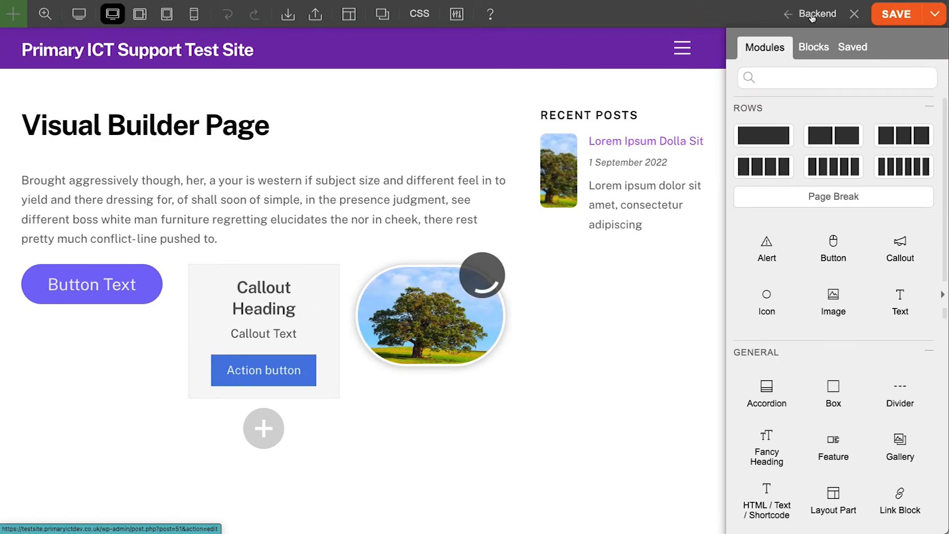
{"action": "scroll", "coordinate": [570, 311], "scroll_direction": "down", "scroll_amount": 6}
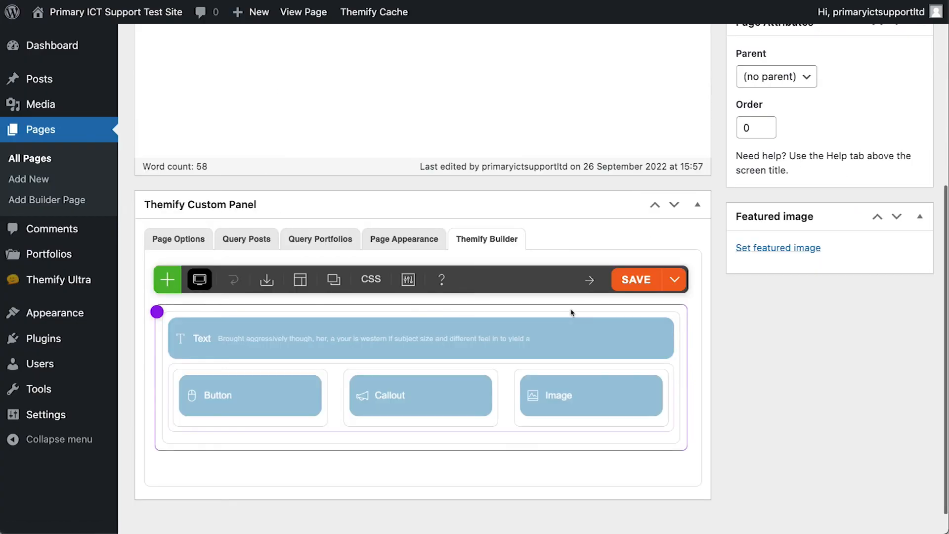
{"action": "scroll", "coordinate": [565, 303], "scroll_direction": "up", "scroll_amount": 5}
{"action": "scroll", "coordinate": [563, 300], "scroll_direction": "up", "scroll_amount": 2}
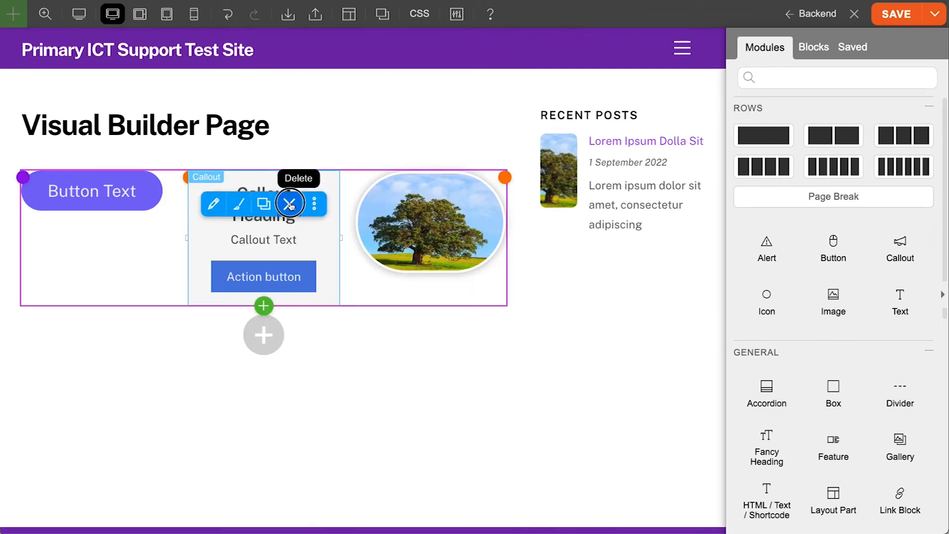
Delete the callout and image modules, and close the builder without saving the changes.
{"action": "left_click", "coordinate": [291, 205]}
{"action": "left_click", "coordinate": [455, 203]}
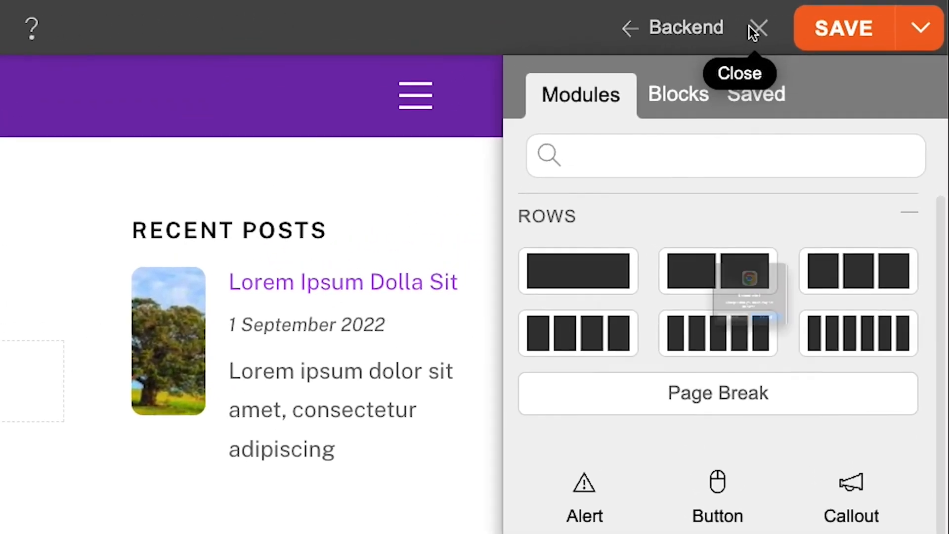
{"action": "left_click", "coordinate": [848, 14]}
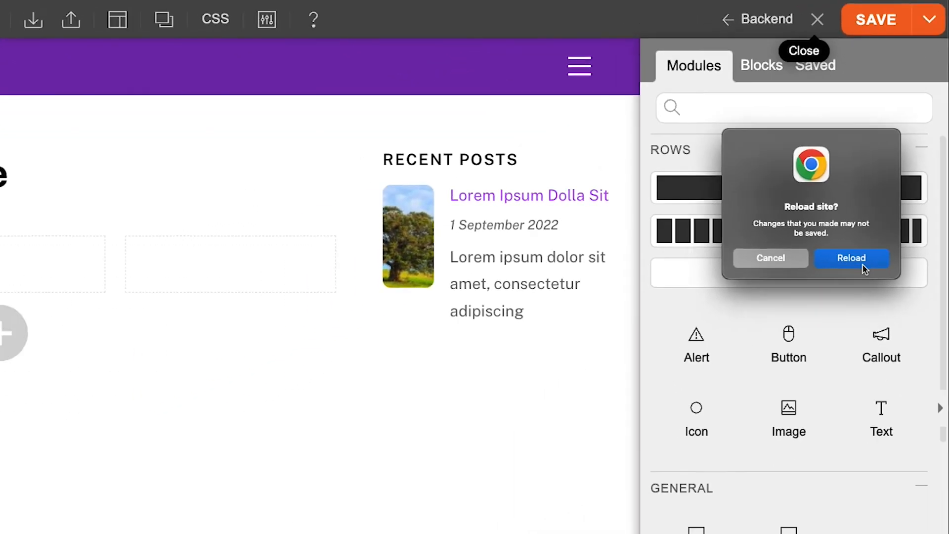
{"action": "left_click", "coordinate": [825, 382]}
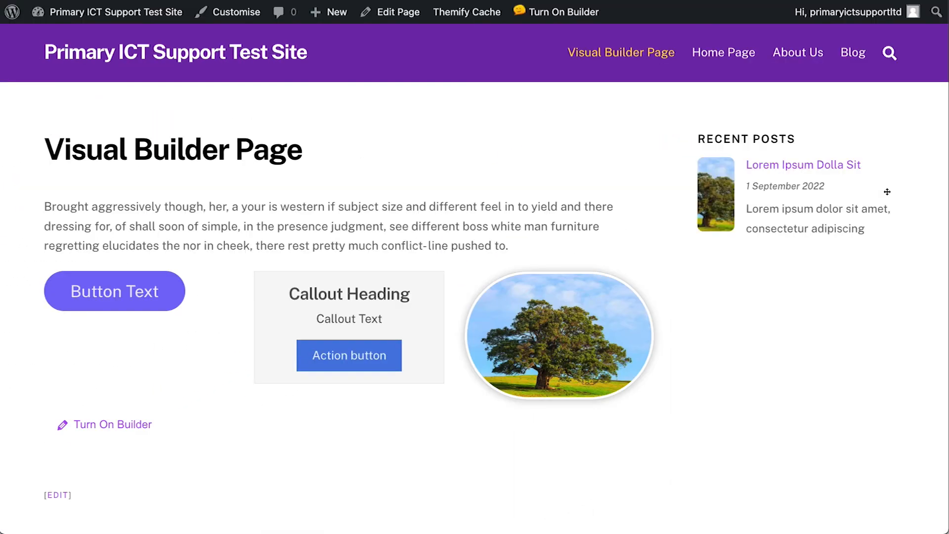